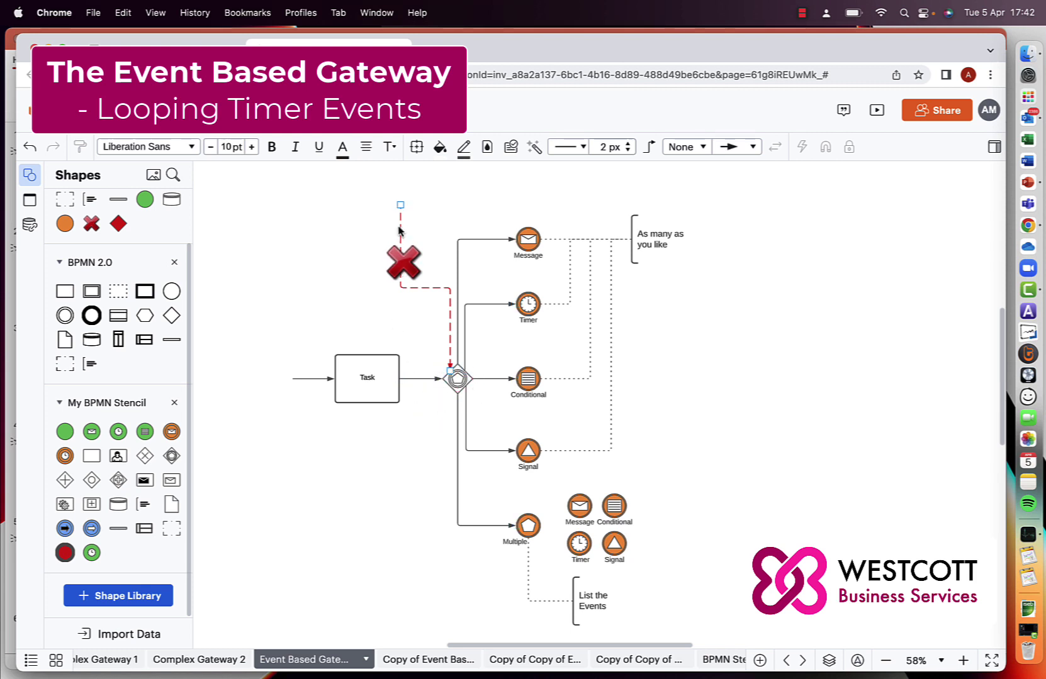
pyautogui.click(450, 347)
pyautogui.click(408, 385)
pyautogui.hscroll(1, 631, 297)
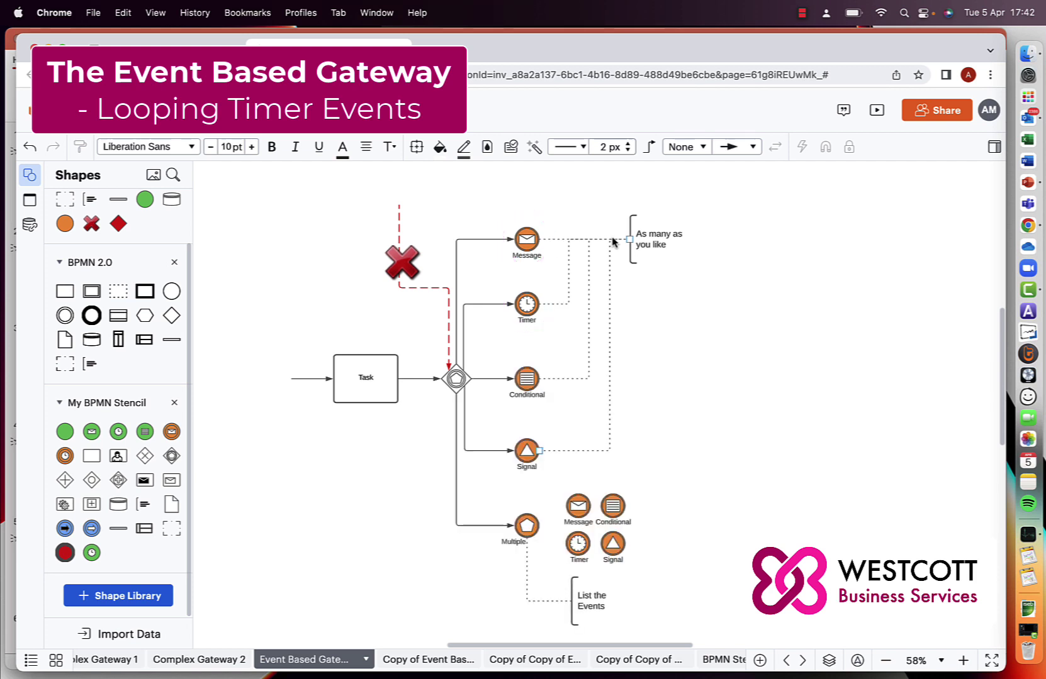
# - Place a trial gateway and an intermediate message event to the right of the diagram
pyautogui.moveTo(171, 455); pyautogui.dragTo(725, 409)
pyautogui.click(742, 366)
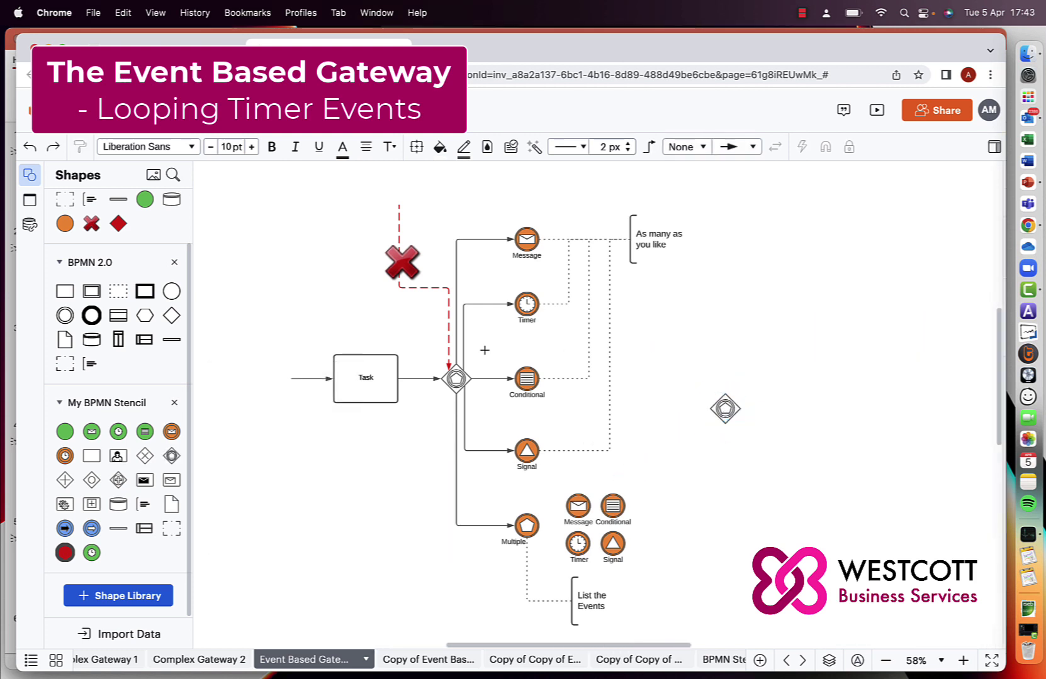
pyautogui.moveTo(172, 431); pyautogui.dragTo(725, 435)
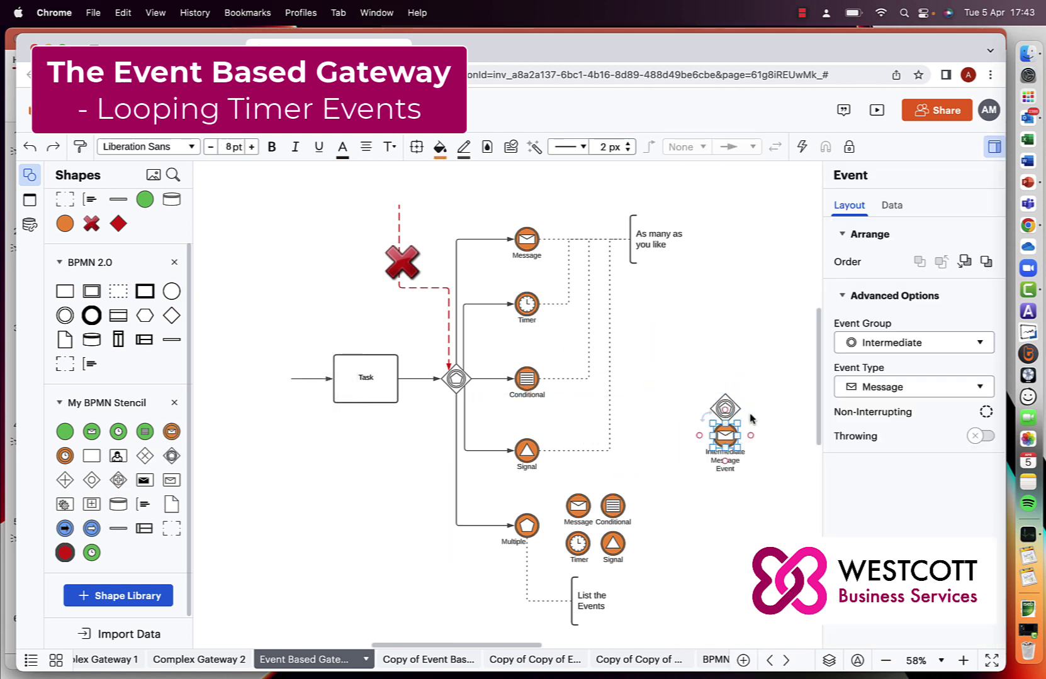
pyautogui.click(790, 401)
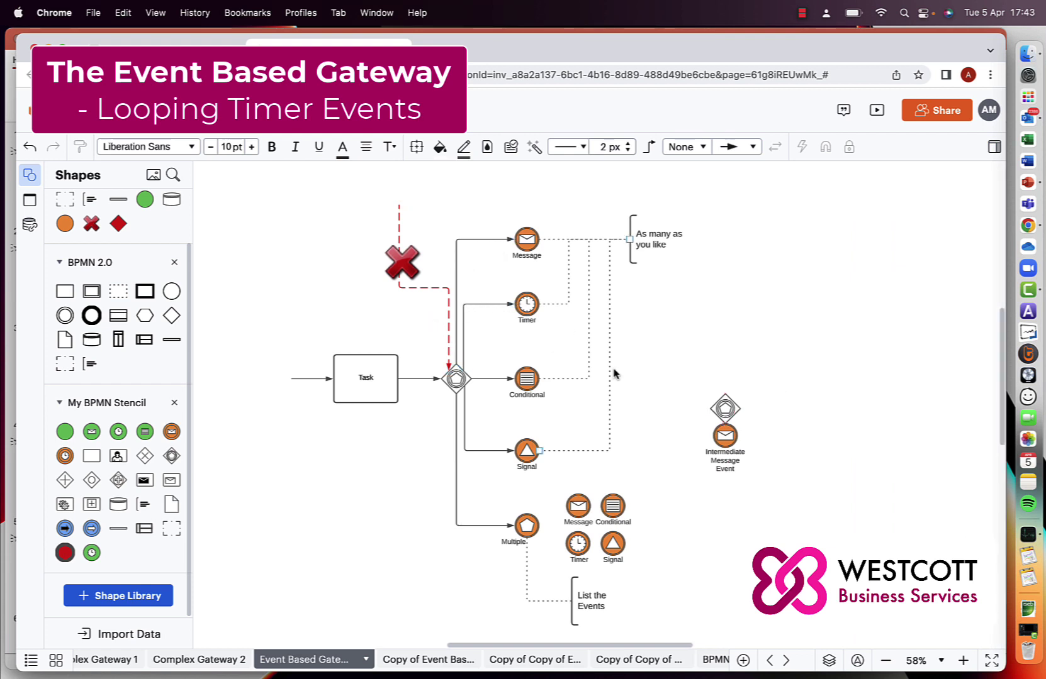
# - Delete the trial gateway and message event, then go to the 'Copy of Event Bas...' page
pyautogui.moveTo(806, 375); pyautogui.dragTo(695, 508)
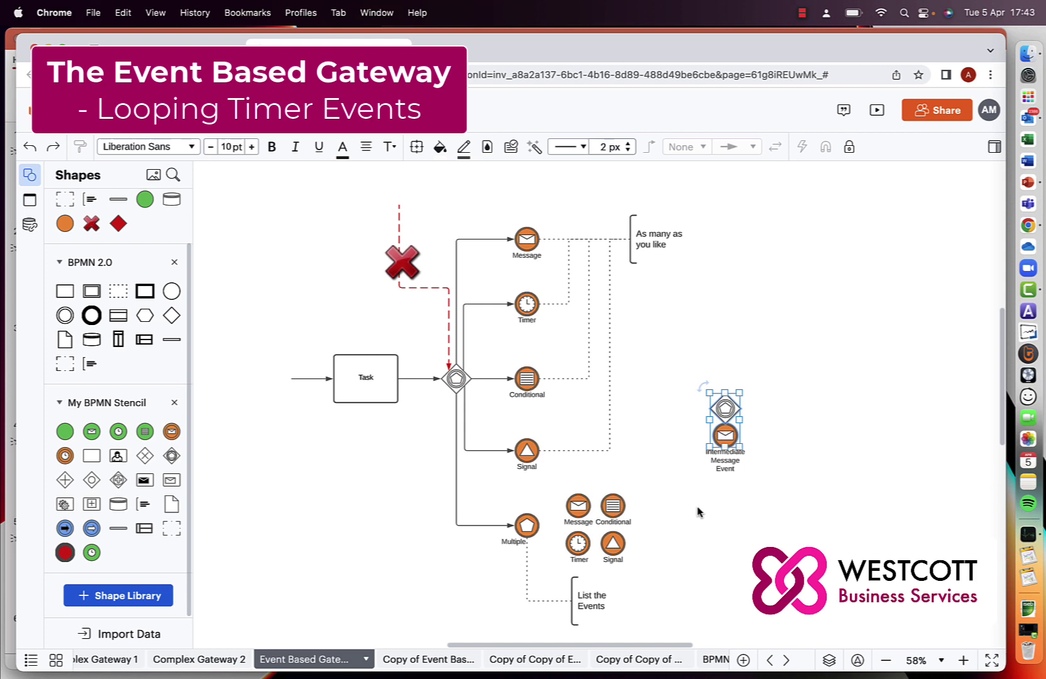
pyautogui.press('Delete')
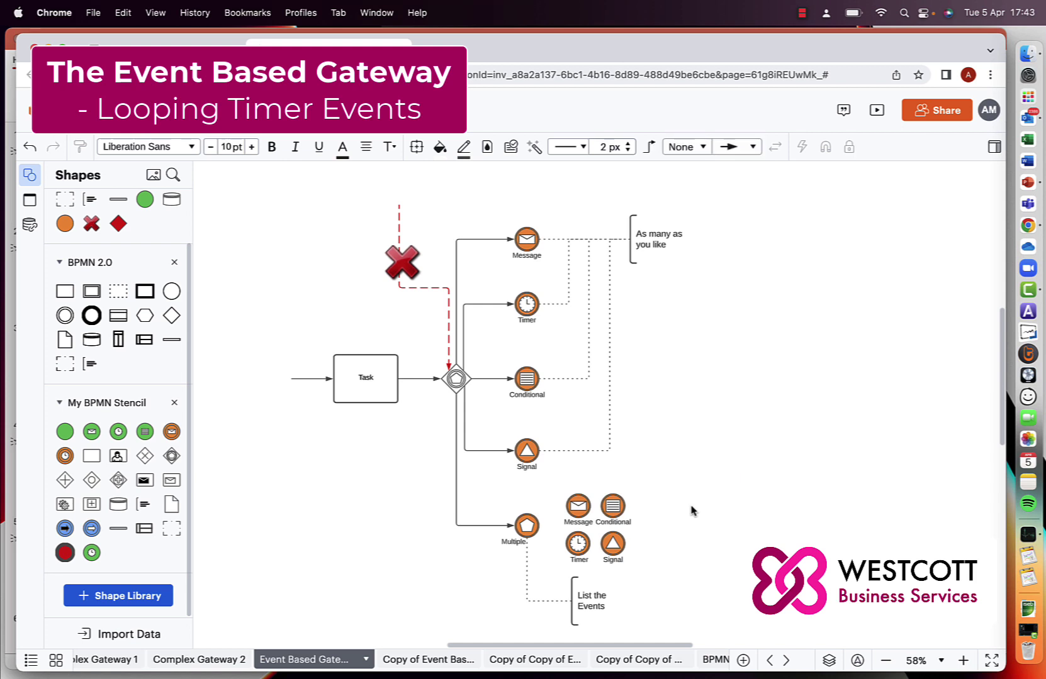
pyautogui.click(443, 665)
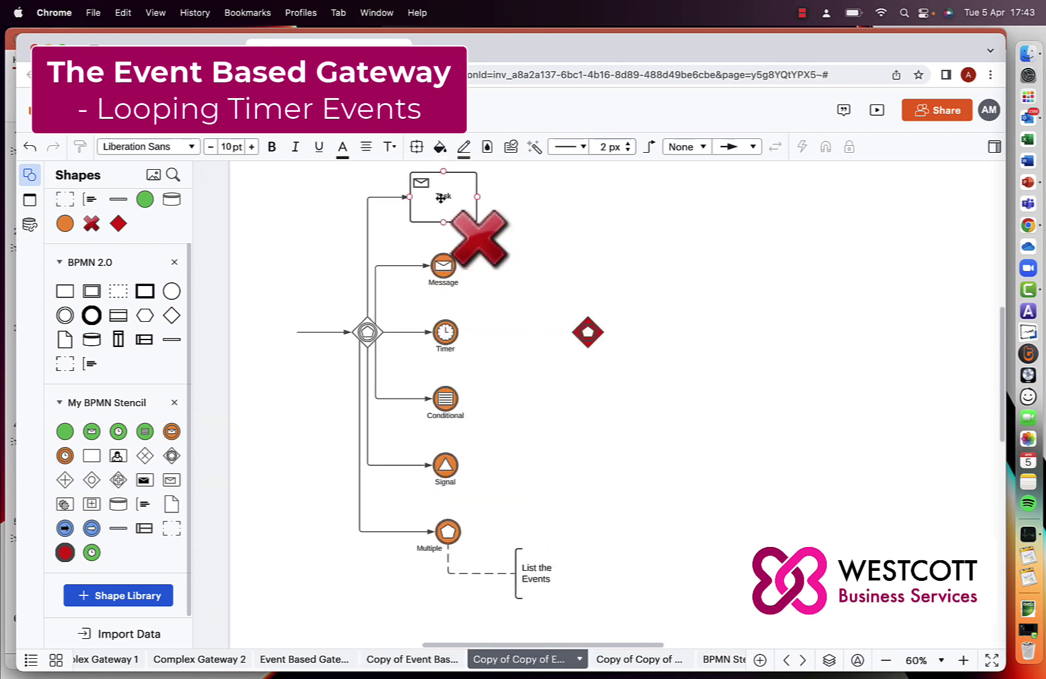
# - Scroll the canvas left to view the gateway diagram and the red diamond gateway
pyautogui.hscroll(-1, 440, 198)
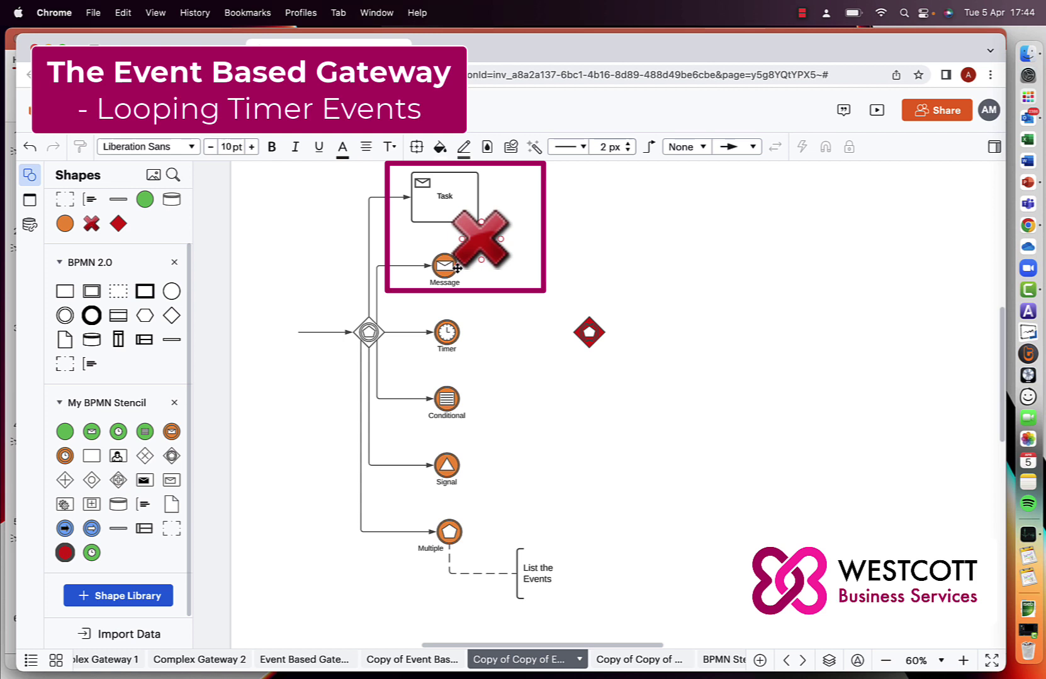
# - Scroll down and select the red gateway diamond on the copied page
pyautogui.scroll(-1, 543, 213)
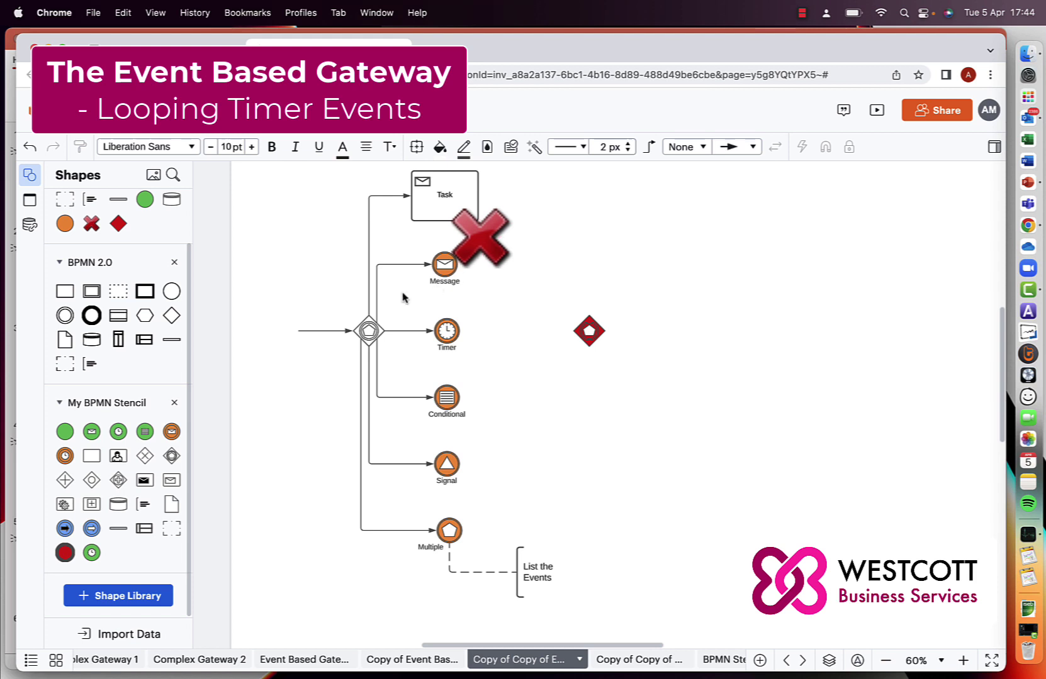
pyautogui.click(369, 332)
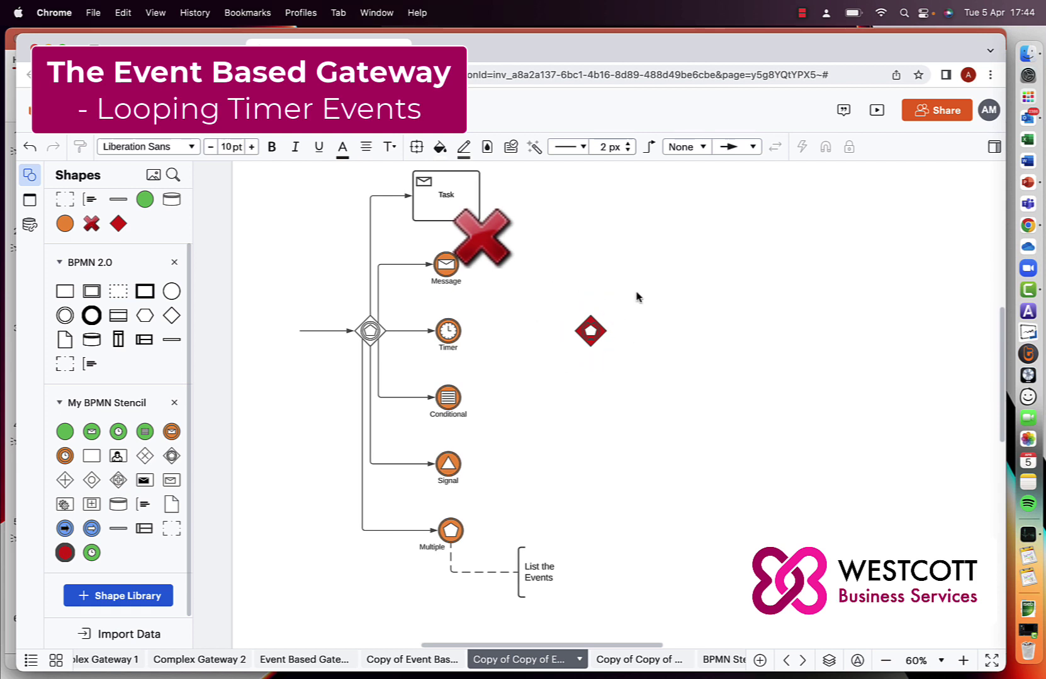
pyautogui.moveTo(535, 277); pyautogui.dragTo(649, 370)
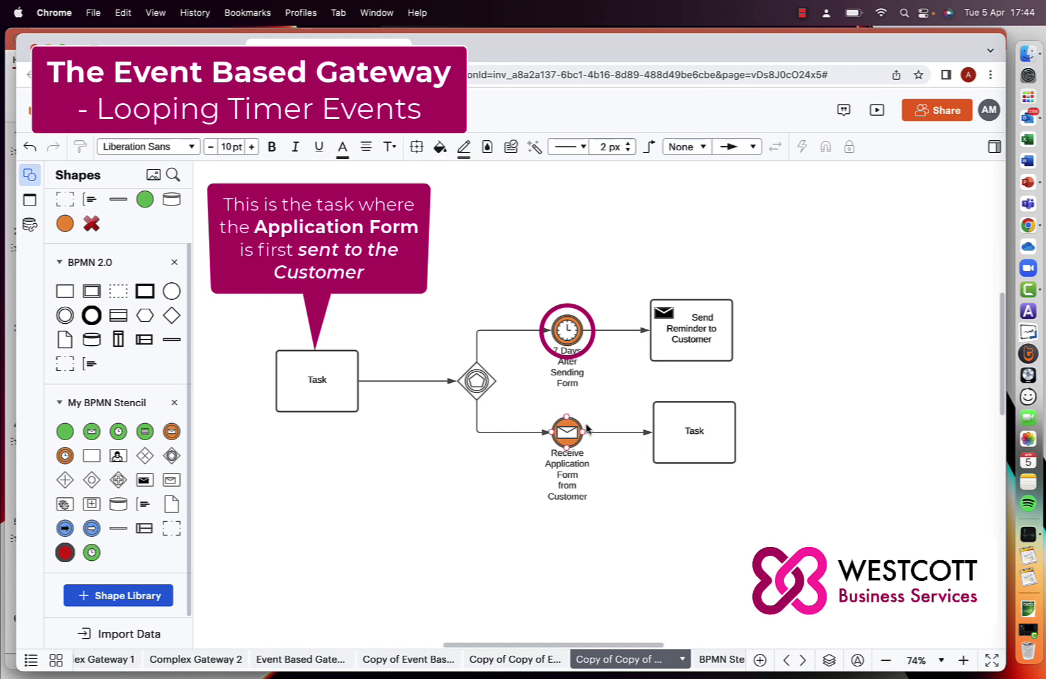
# - Place an event-based gateway right of 'Send Reminder to Customer' and connect the task to it
pyautogui.scroll(1, 691, 366)
pyautogui.click(694, 368)
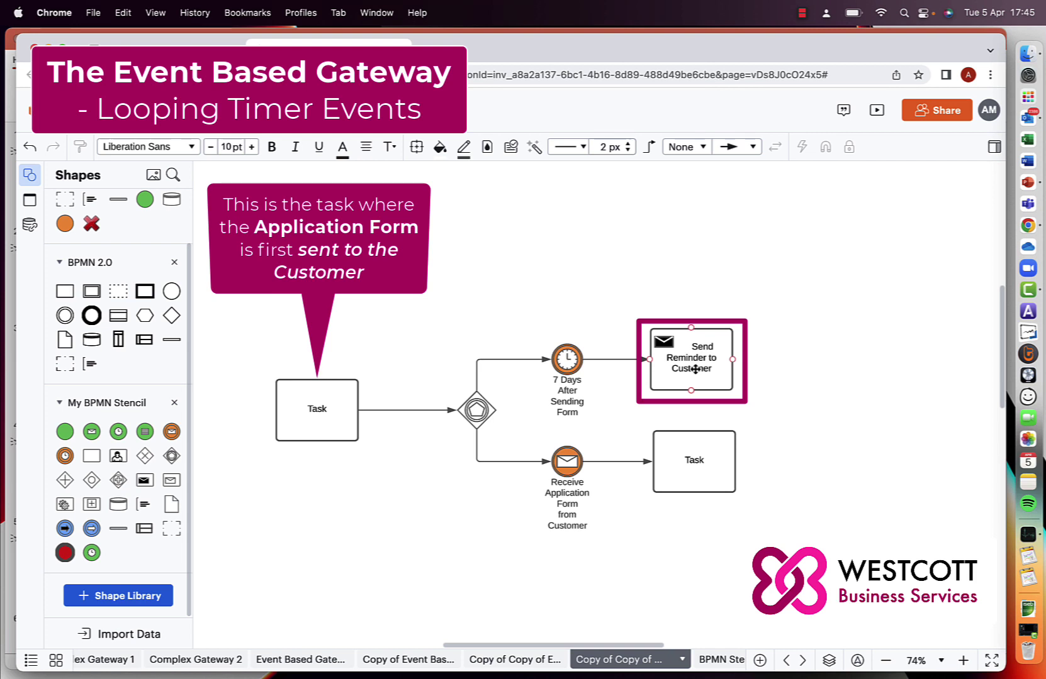
pyautogui.click(420, 478)
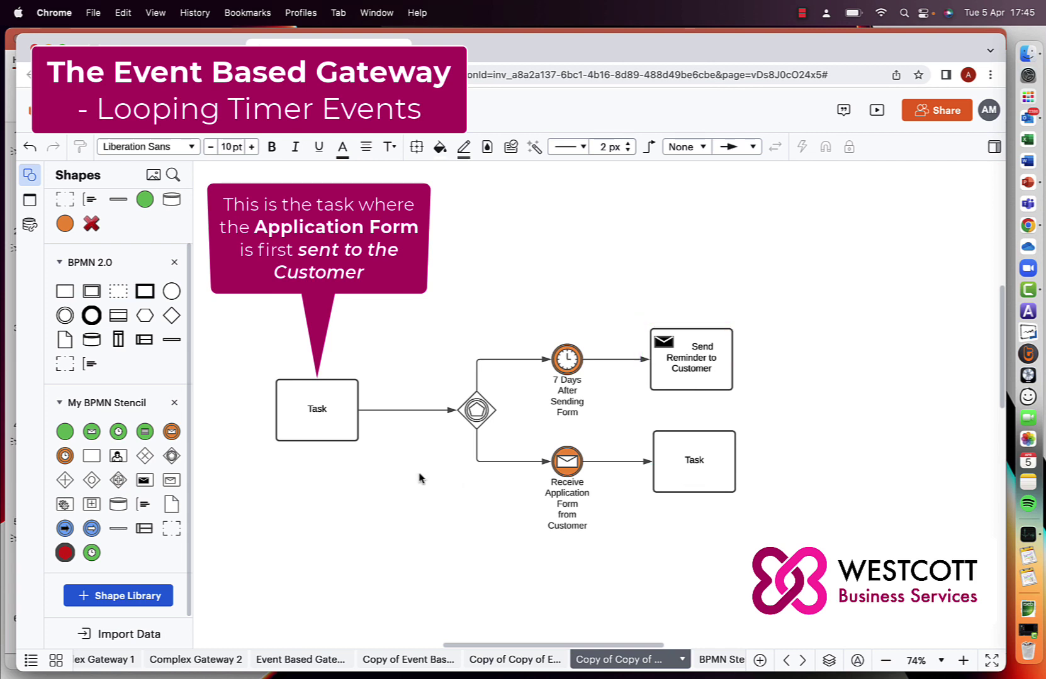
pyautogui.hscroll(2, 385, 551)
pyautogui.moveTo(163, 459)
pyautogui.moveTo(165, 459); pyautogui.dragTo(744, 353)
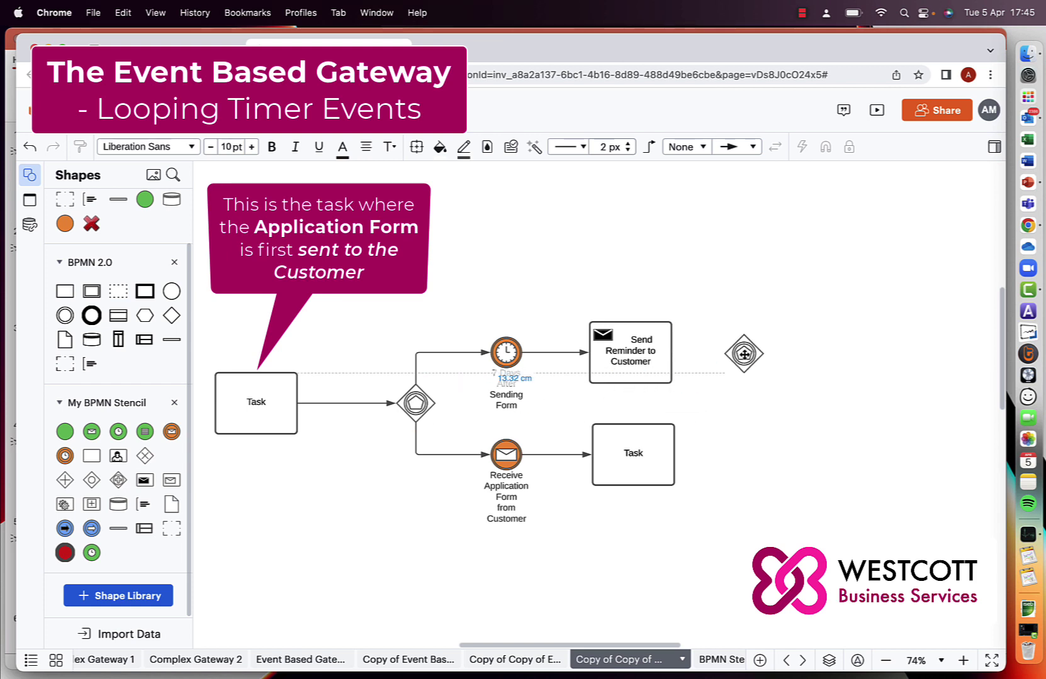
pyautogui.moveTo(671, 352); pyautogui.dragTo(721, 353)
pyautogui.click(712, 427)
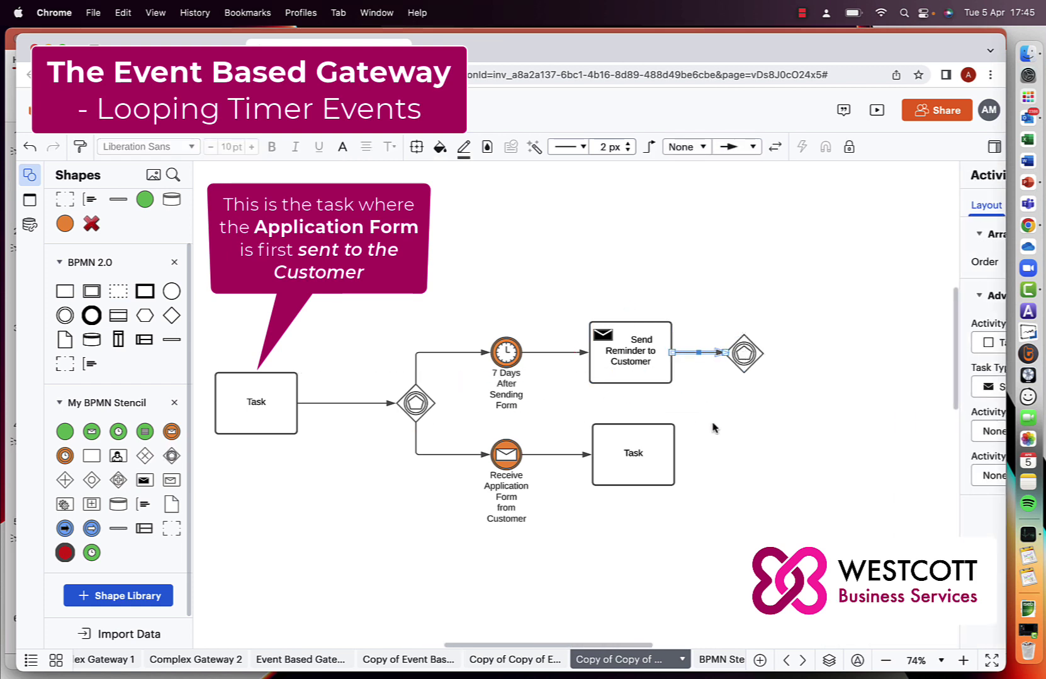
pyautogui.hscroll(3, 714, 428)
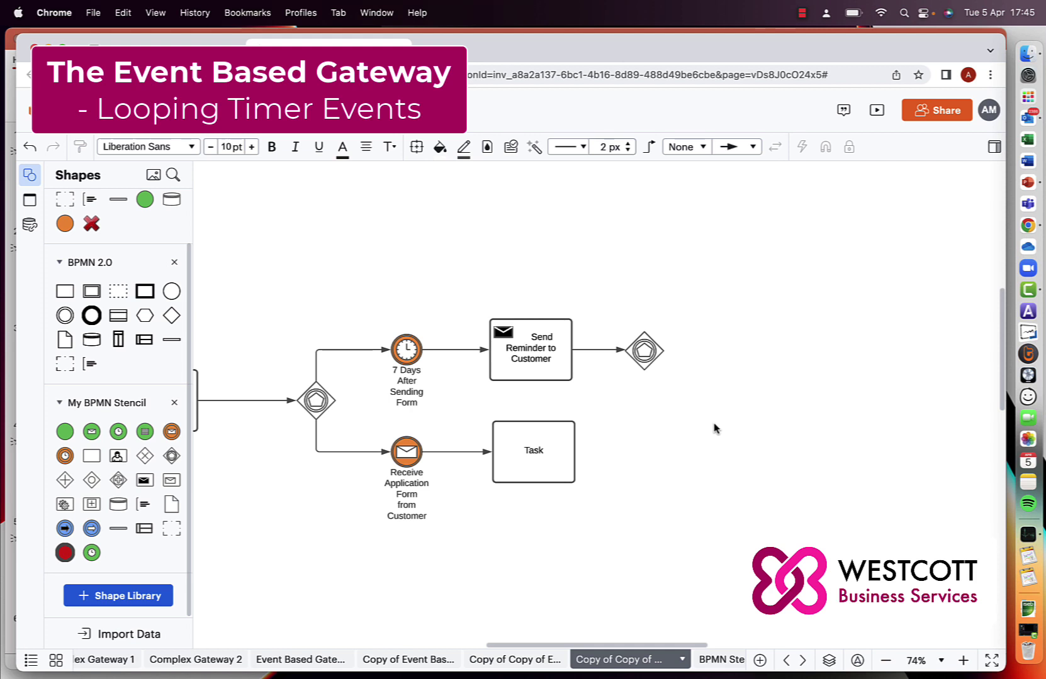
# - Copy the timer after the second gateway, relabel it '7 Days After Reminder', and connect it
pyautogui.click(406, 346)
pyautogui.moveTo(410, 345); pyautogui.dragTo(730, 349)
pyautogui.doubleClick(746, 406)
pyautogui.press('BackSpace')
pyautogui.press('BackSpace')
pyautogui.press('BackSpace')
pyautogui.press('BackSpace')
pyautogui.press('BackSpace')
pyautogui.press('BackSpace')
pyautogui.press('BackSpace')
pyautogui.press('BackSpace')
pyautogui.press('BackSpace')
pyautogui.press('BackSpace')
pyautogui.press('BackSpace')
pyautogui.press('BackSpace')
pyautogui.write('Reminder')
pyautogui.click(639, 357)
pyautogui.moveTo(668, 358); pyautogui.dragTo(717, 358)
pyautogui.click(677, 448)
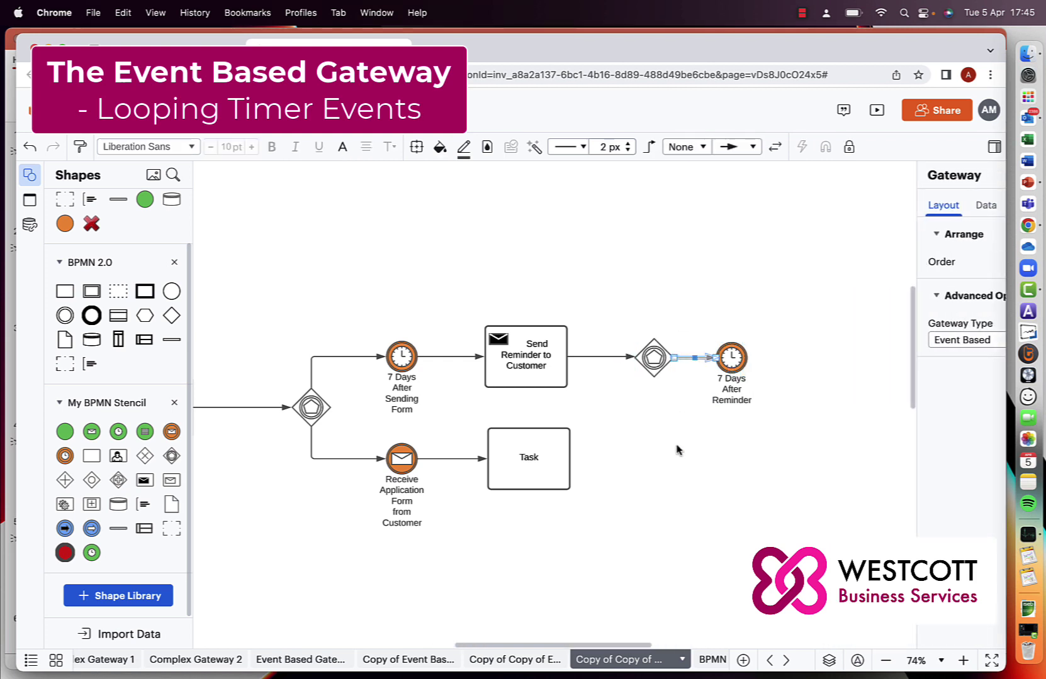
# - Copy the 'Receive Application Form from Customer' event below the timer and connect the gateway to it
pyautogui.click(403, 458)
pyautogui.moveTo(405, 457); pyautogui.dragTo(735, 459)
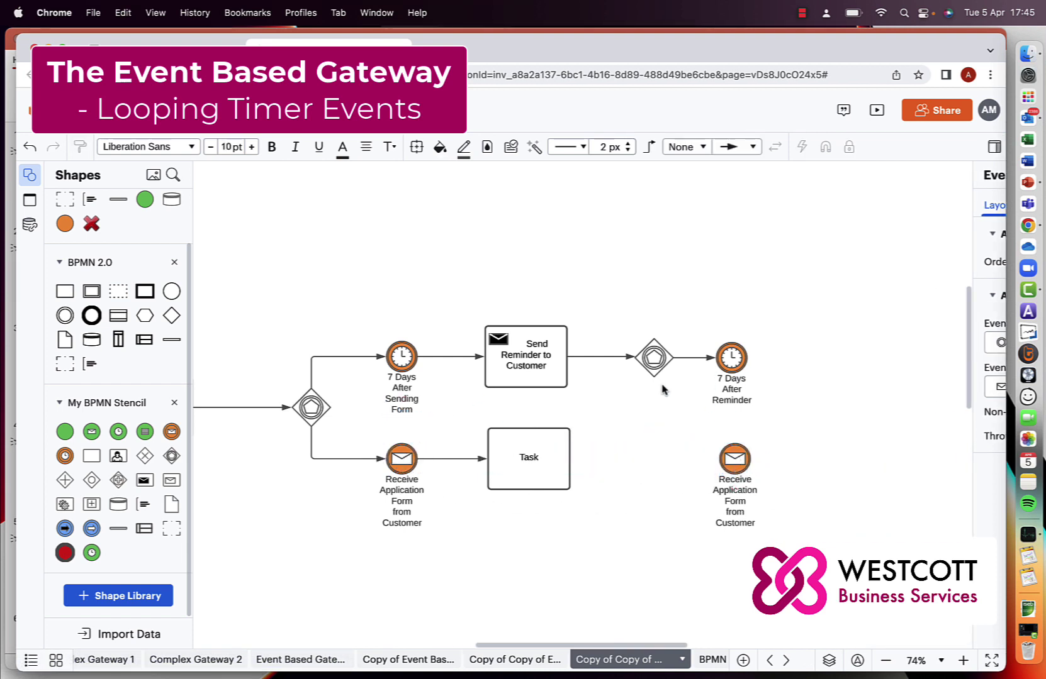
pyautogui.click(656, 360)
pyautogui.moveTo(653, 390); pyautogui.dragTo(715, 463)
pyautogui.hotkey('ctrl', 'shift', 'p')
pyautogui.click(692, 420)
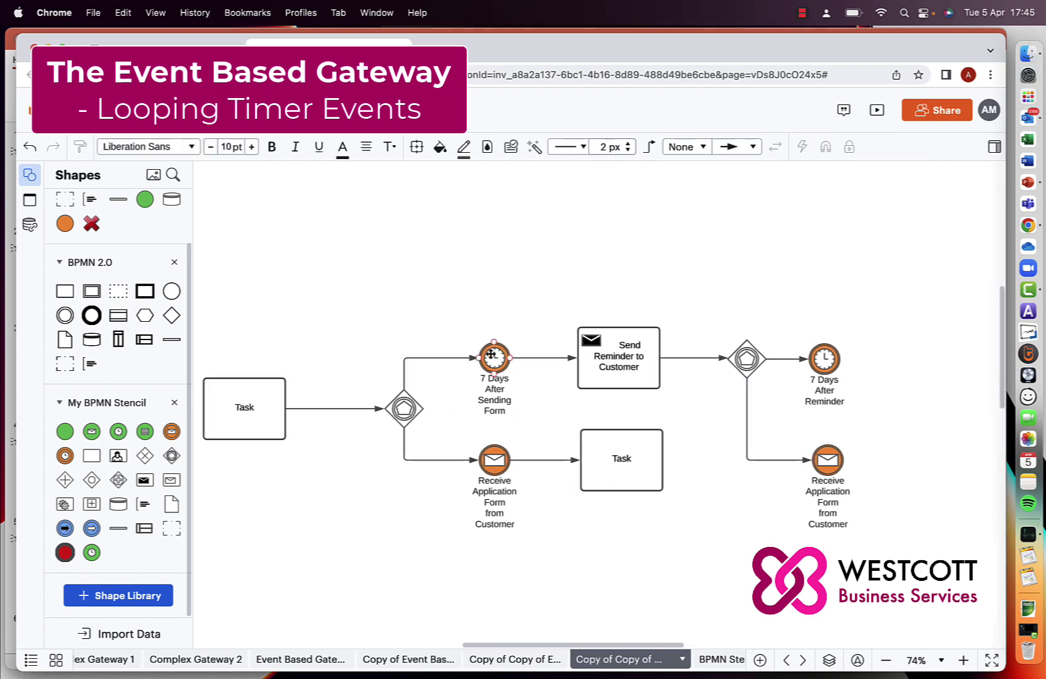
# - Draw a dashed flow up from Send Reminder and add a 'Cancel Application' task after the timer
pyautogui.moveTo(618, 324); pyautogui.dragTo(619, 222)
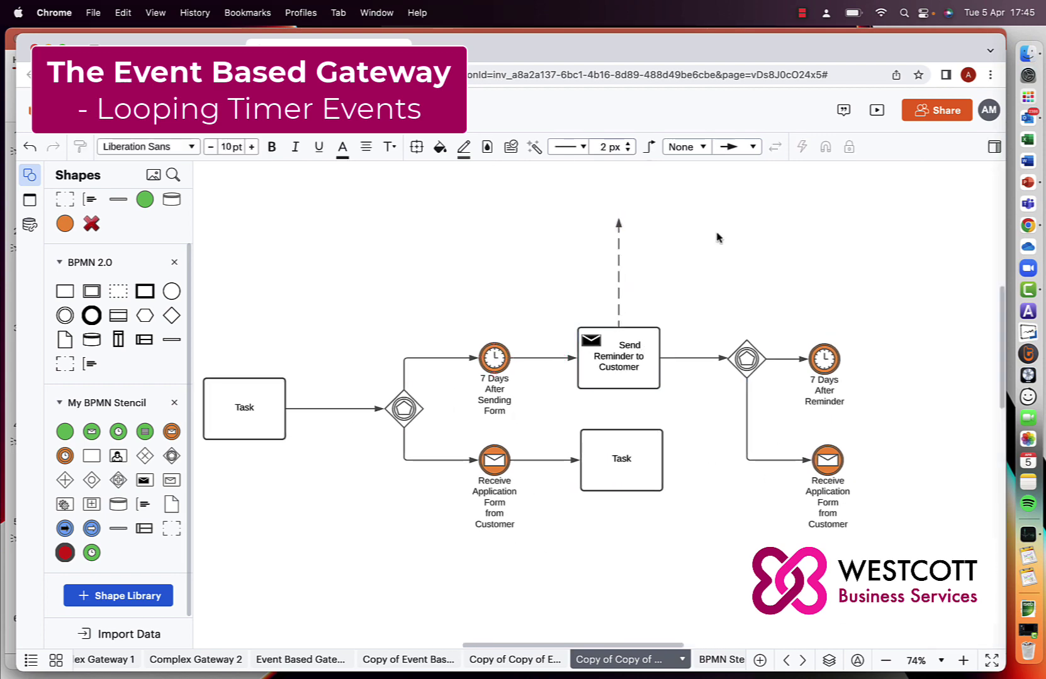
pyautogui.moveTo(841, 359); pyautogui.dragTo(905, 357)
pyautogui.click(648, 354)
pyautogui.write('Cancel Application')
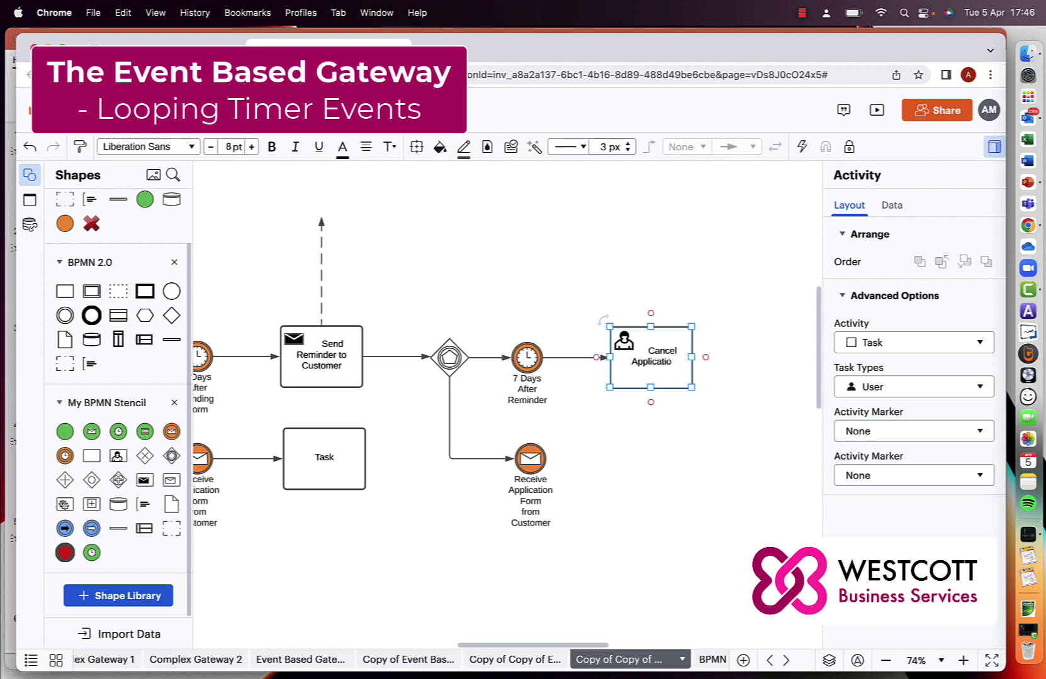
# - Add a red End Event after the 'Cancel Application' task
pyautogui.moveTo(65, 553); pyautogui.dragTo(705, 357)
pyautogui.hotkey('ctrl', 'shift', 'p')
pyautogui.click(716, 411)
pyautogui.hscroll(2, 716, 411)
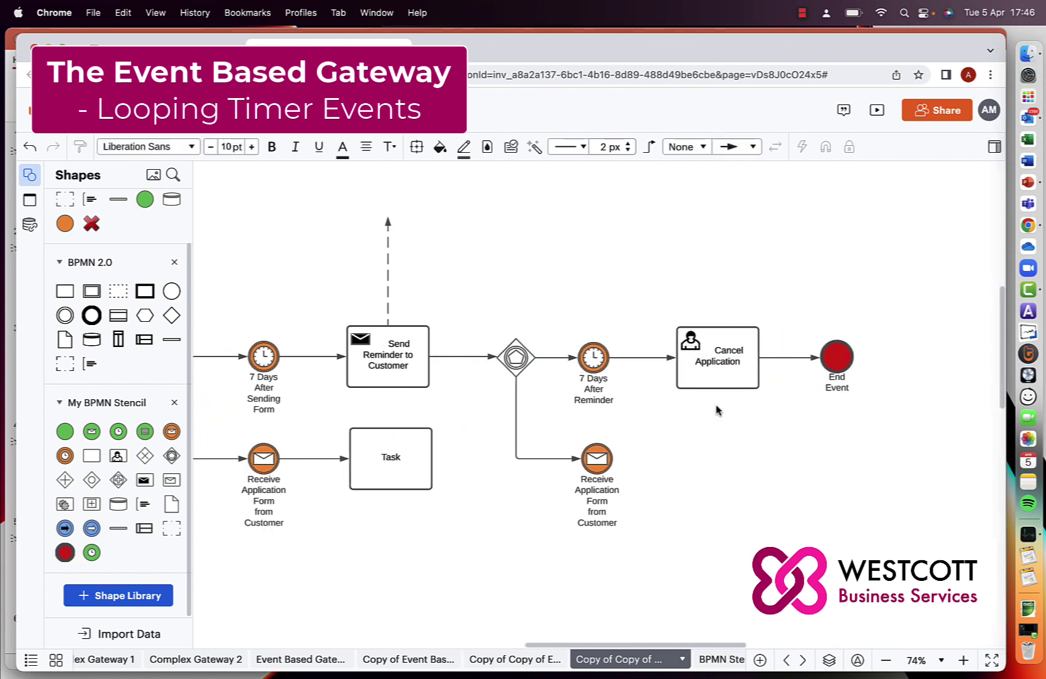
pyautogui.hscroll(-4, 661, 383)
pyautogui.click(601, 357)
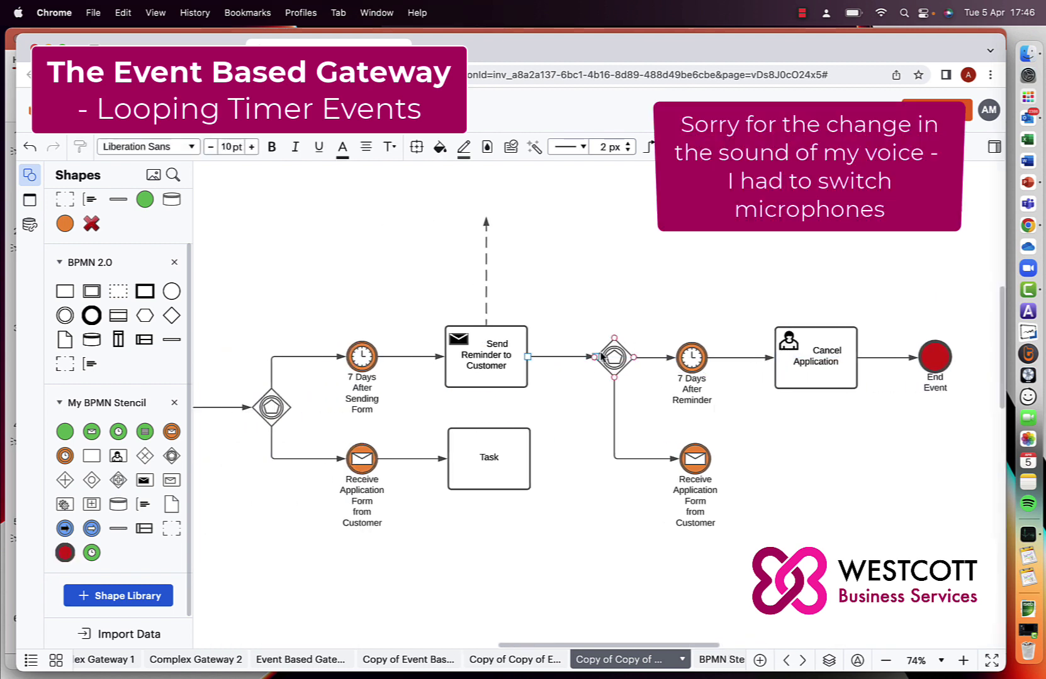